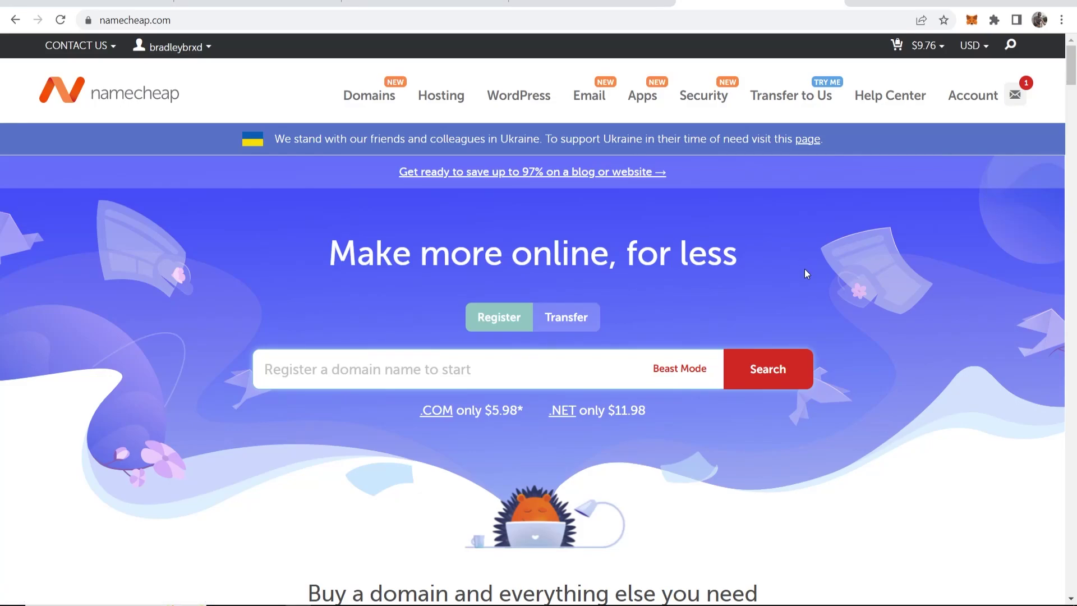
# - Switch to the Wix tab showing the My Sites dashboard with the account's sites
pyautogui.click(639, 2)
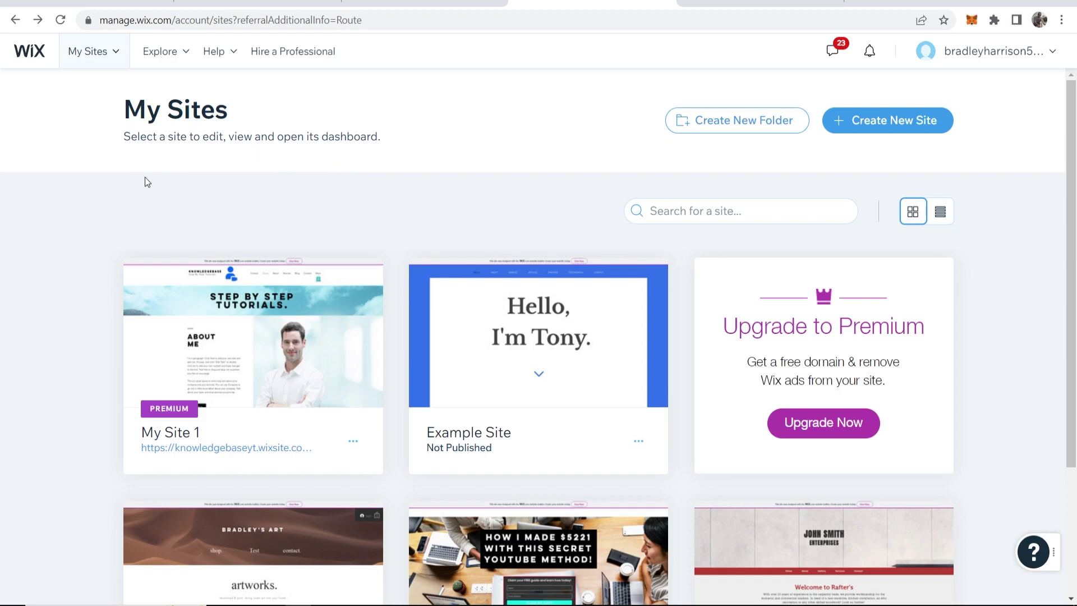
# - Open My Site 1's dashboard and start Connect Domain from its setup checklist
pyautogui.moveTo(211, 300)
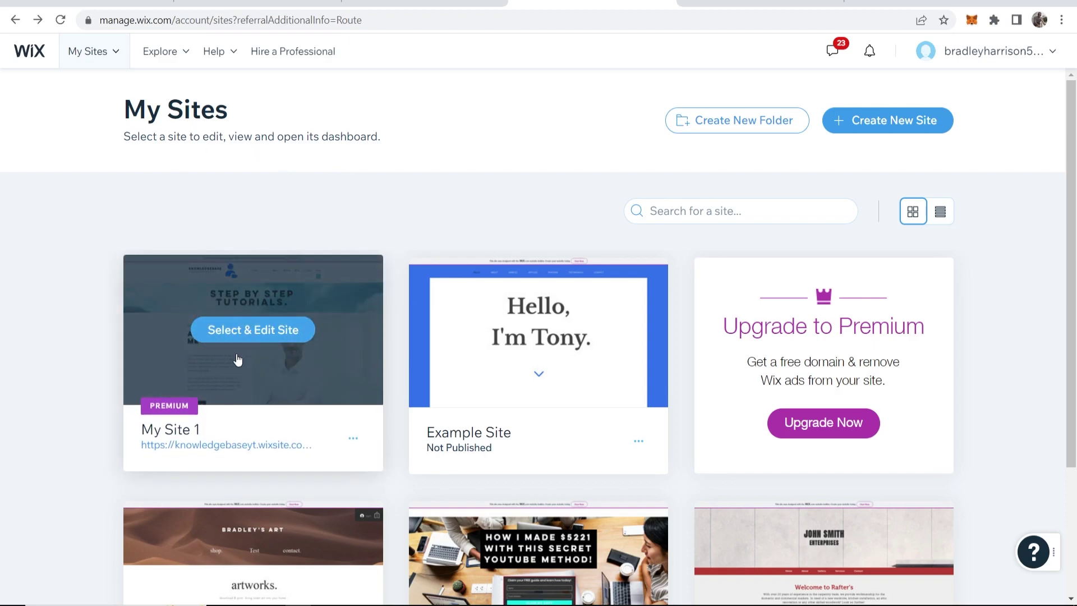
pyautogui.click(218, 336)
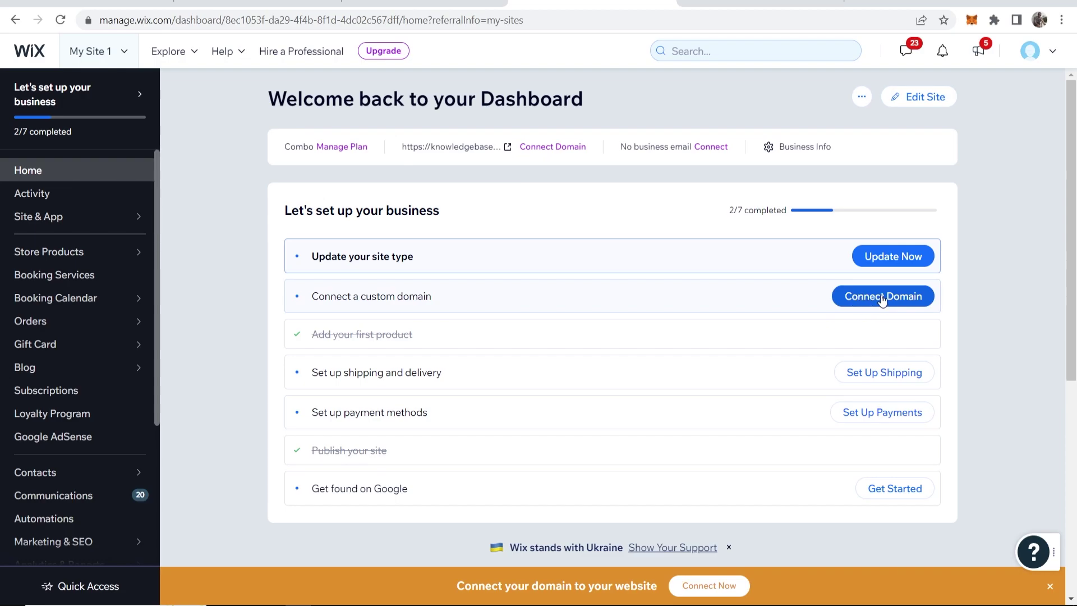
pyautogui.click(547, 149)
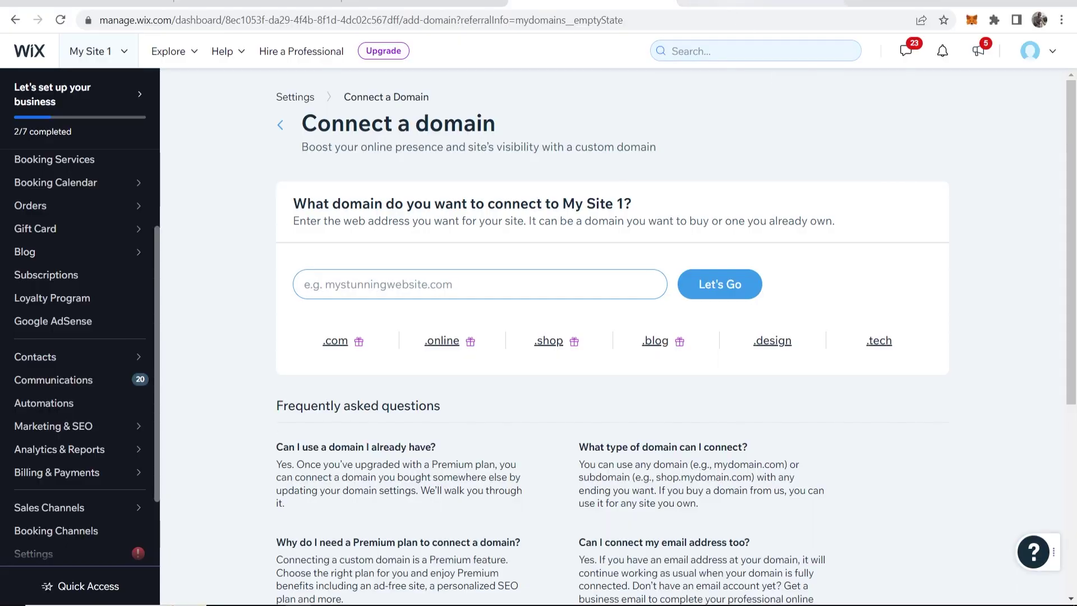
# - Copy the domain name onlinehowtoguide.click from its Namecheap details page, then return to Wix
pyautogui.hotkey('ctrl', 'Tab')
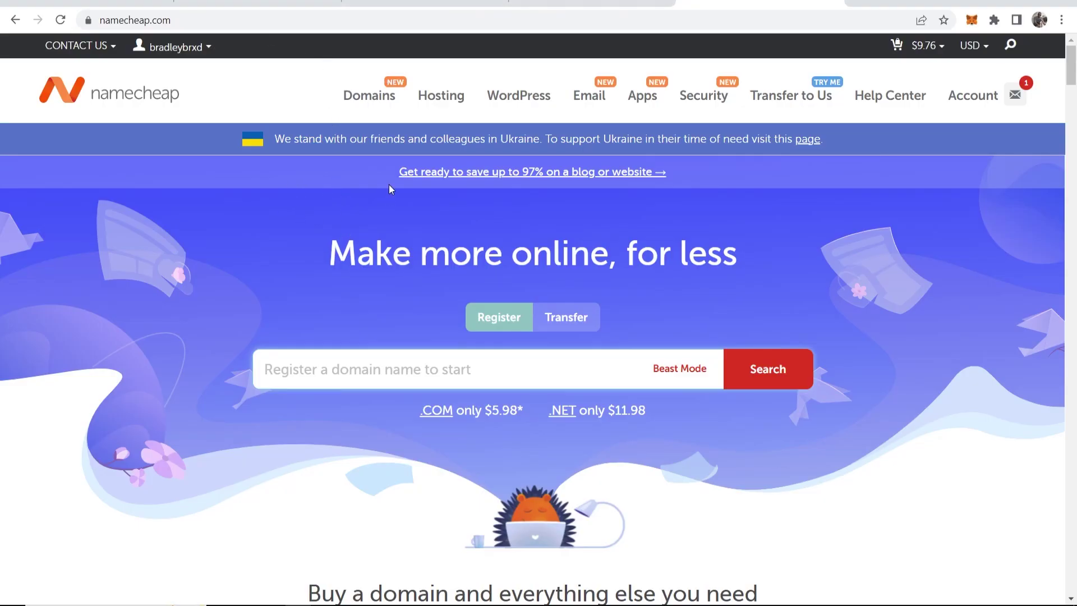
pyautogui.moveTo(185, 49)
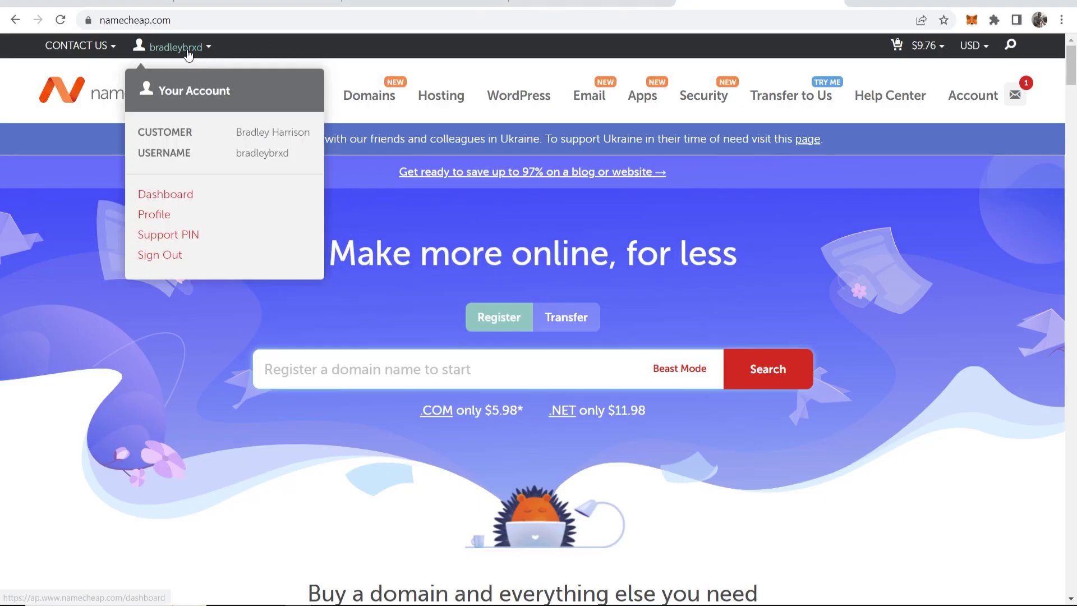
pyautogui.click(162, 195)
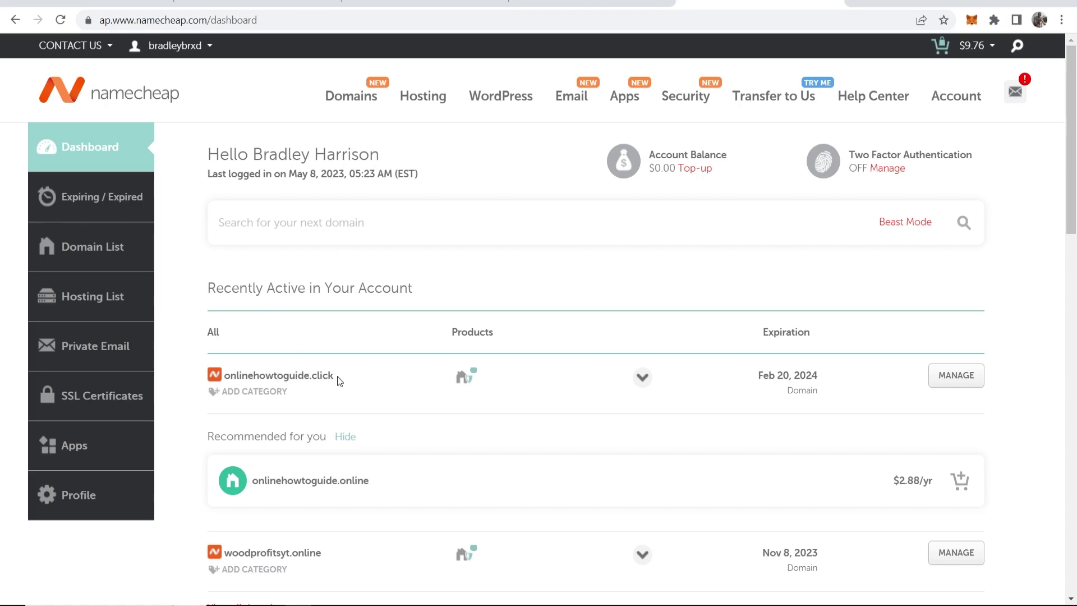
pyautogui.click(964, 383)
pyautogui.moveTo(448, 214); pyautogui.dragTo(250, 213)
pyautogui.hotkey('ctrl', 'c')
pyautogui.click(592, 4)
pyautogui.click(428, 286)
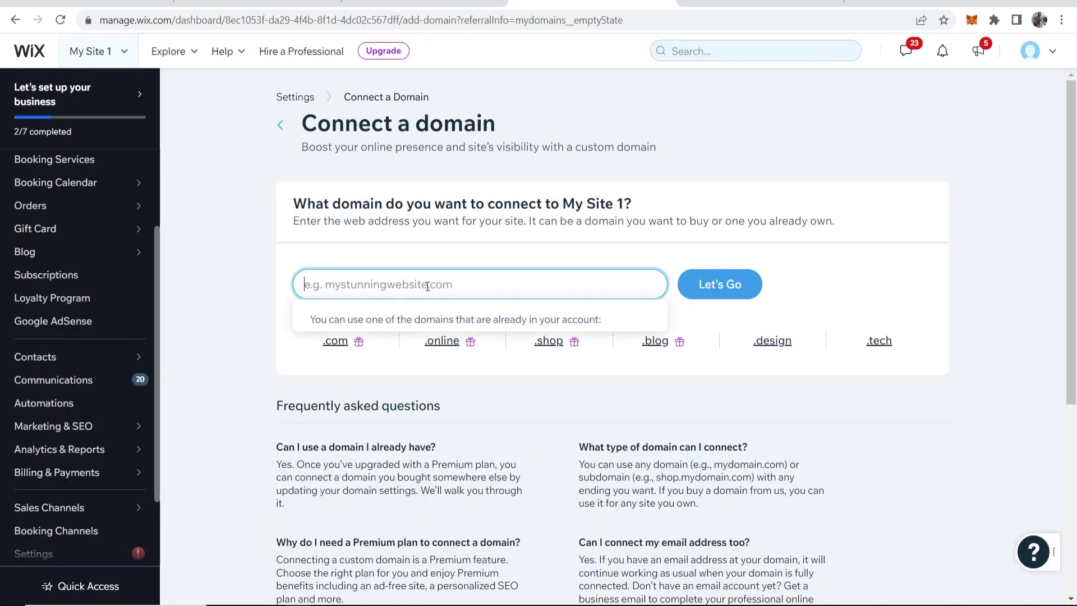
pyautogui.write('www.')
pyautogui.hotkey('ctrl', 'v')
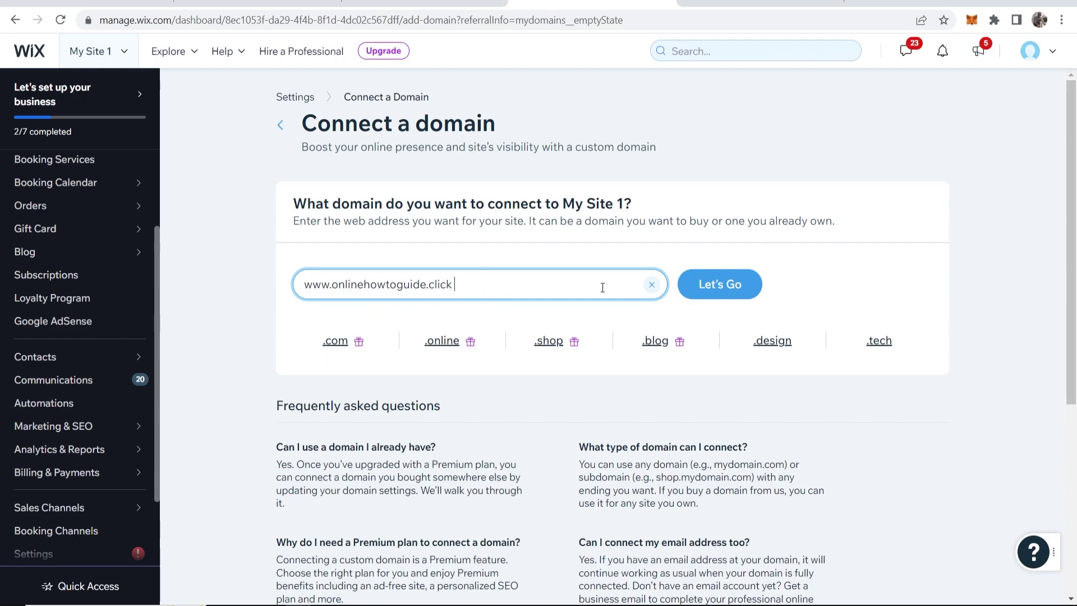
pyautogui.click(736, 289)
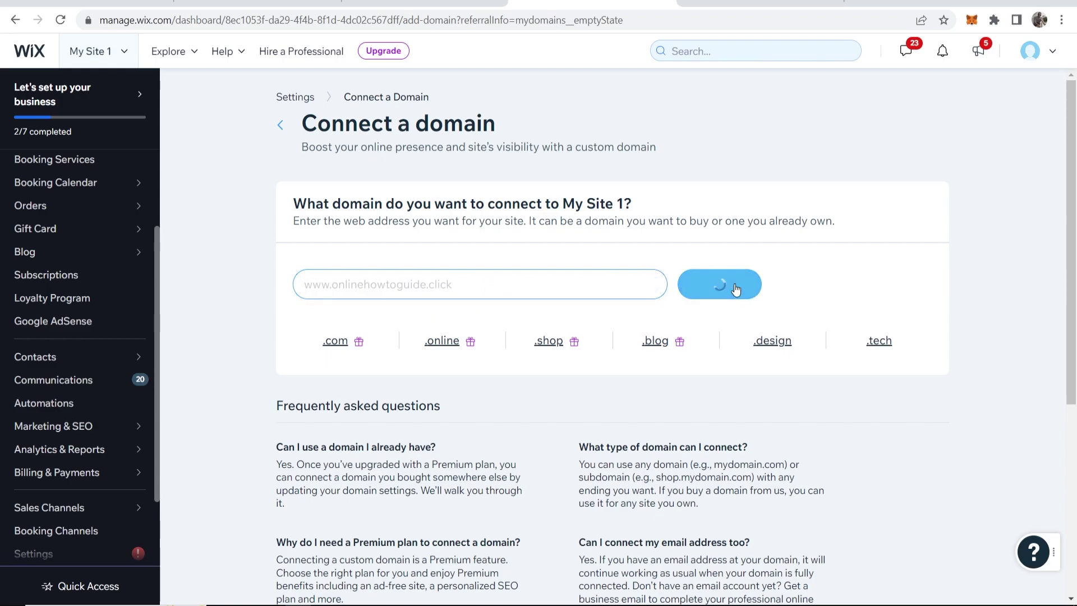
# - Confirm you already own the domain and review the 5-minute, up-to-48-hour estimate
pyautogui.moveTo(419, 317); pyautogui.dragTo(472, 321)
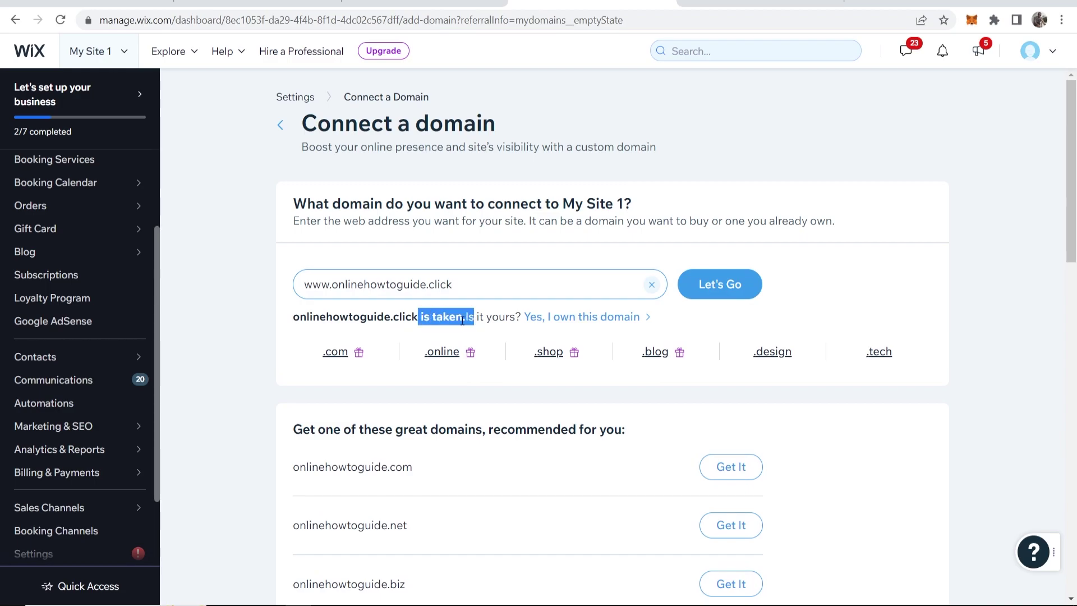
pyautogui.click(496, 317)
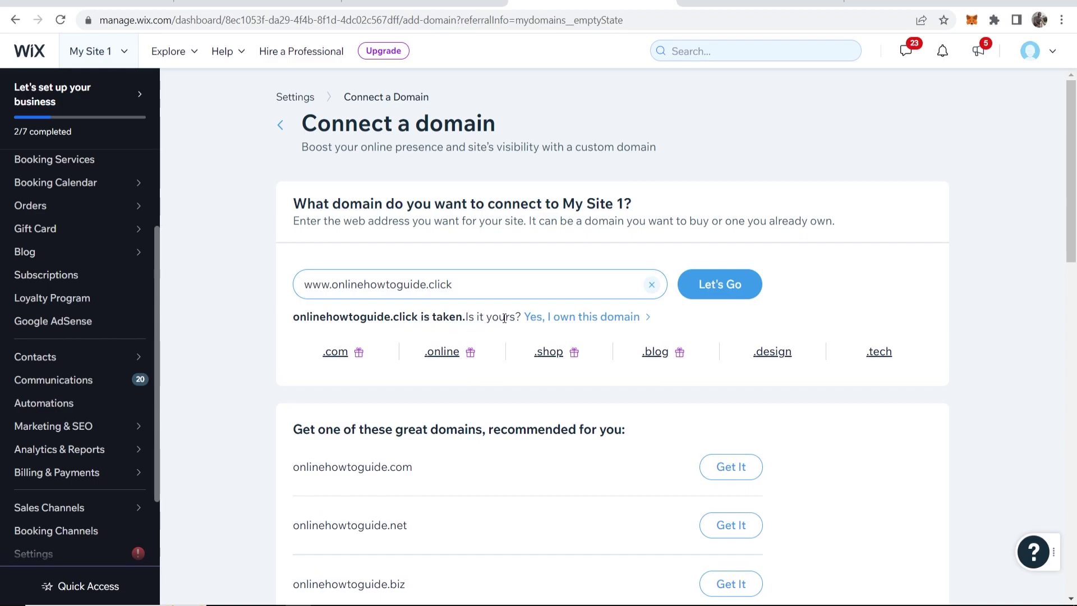
pyautogui.click(594, 318)
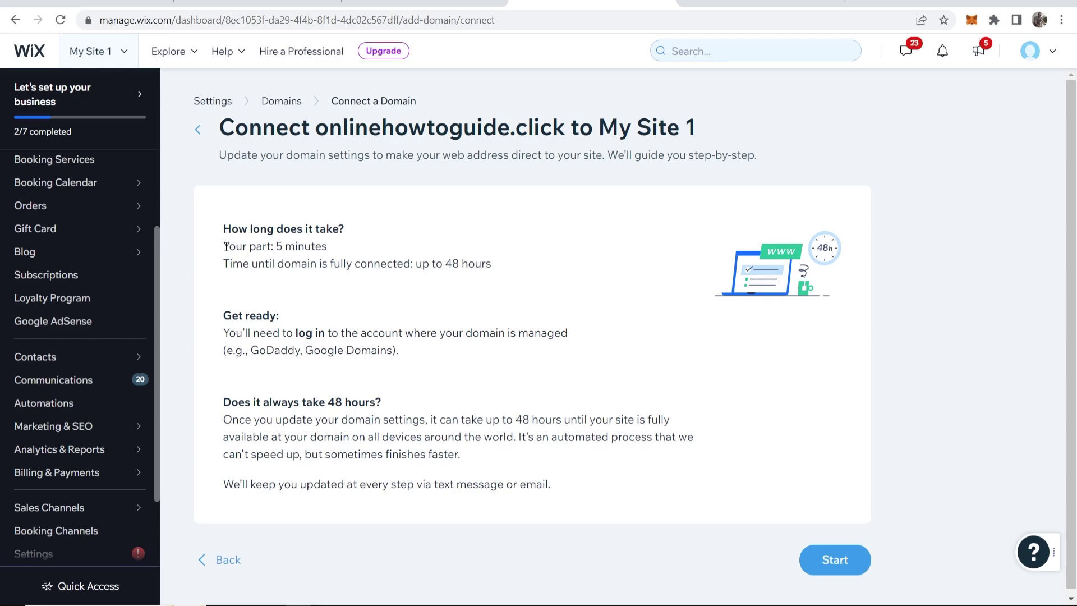
pyautogui.moveTo(226, 246); pyautogui.dragTo(490, 264)
pyautogui.click(326, 241)
pyautogui.click(301, 236)
pyautogui.click(490, 263)
# - Begin the nameserver steps, confirming login to Namecheap and finding the domain settings
pyautogui.click(834, 558)
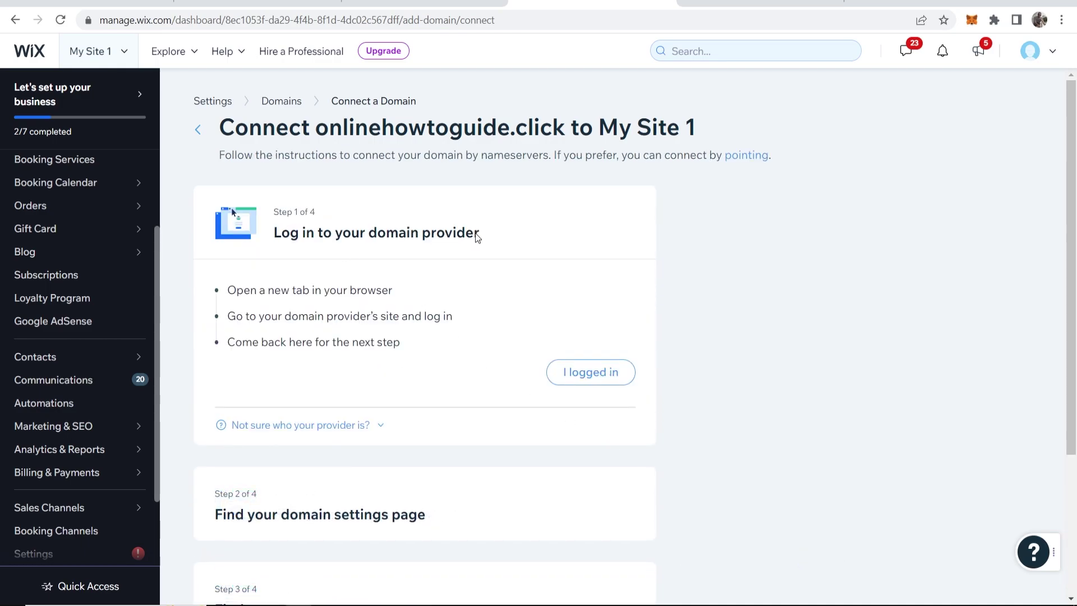
pyautogui.click(591, 372)
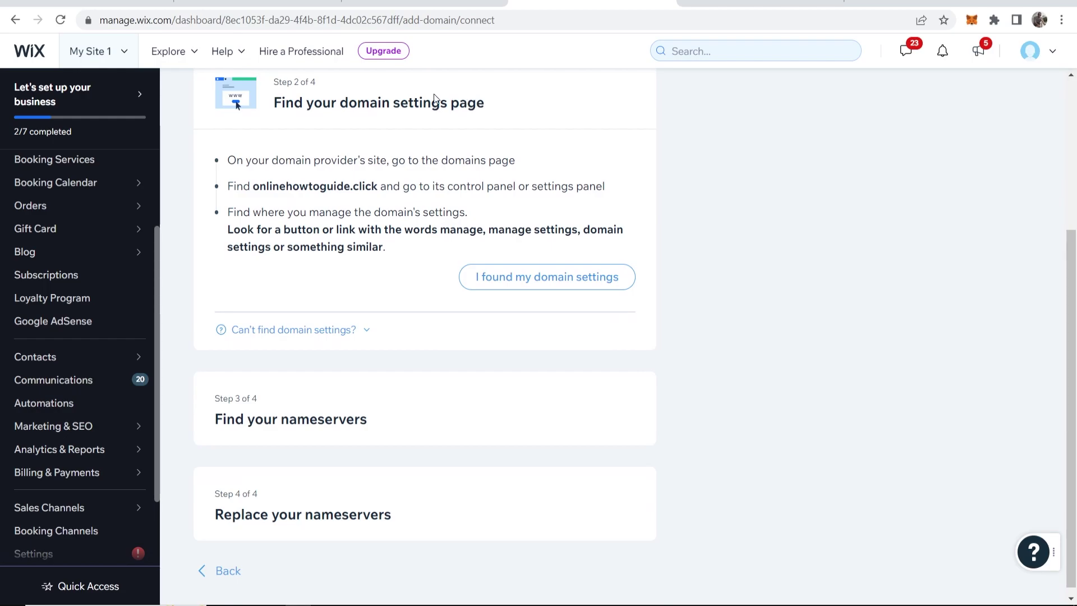
pyautogui.click(760, 4)
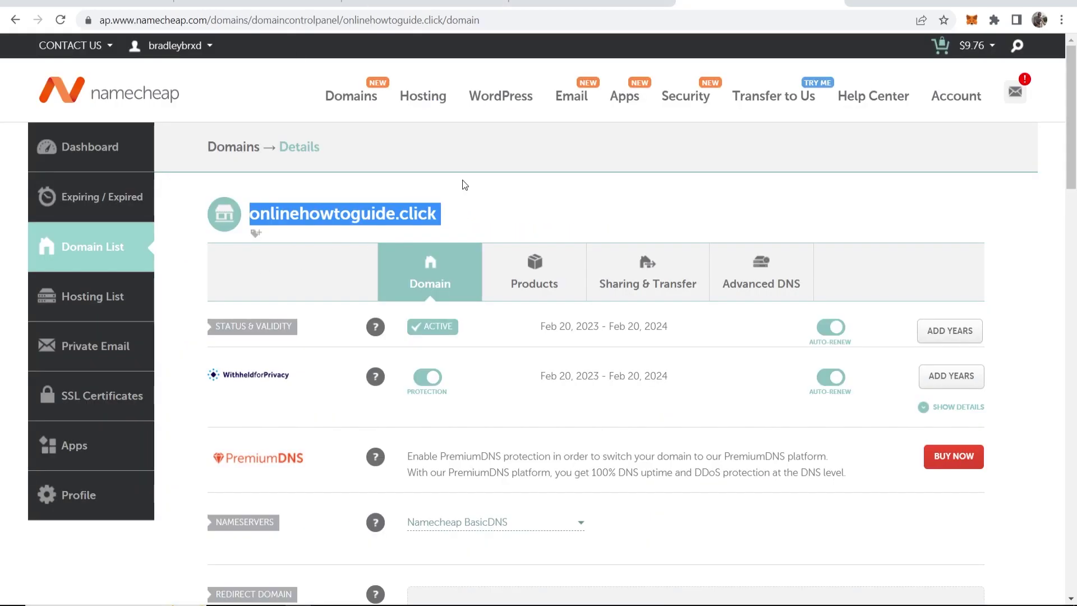
pyautogui.click(325, 131)
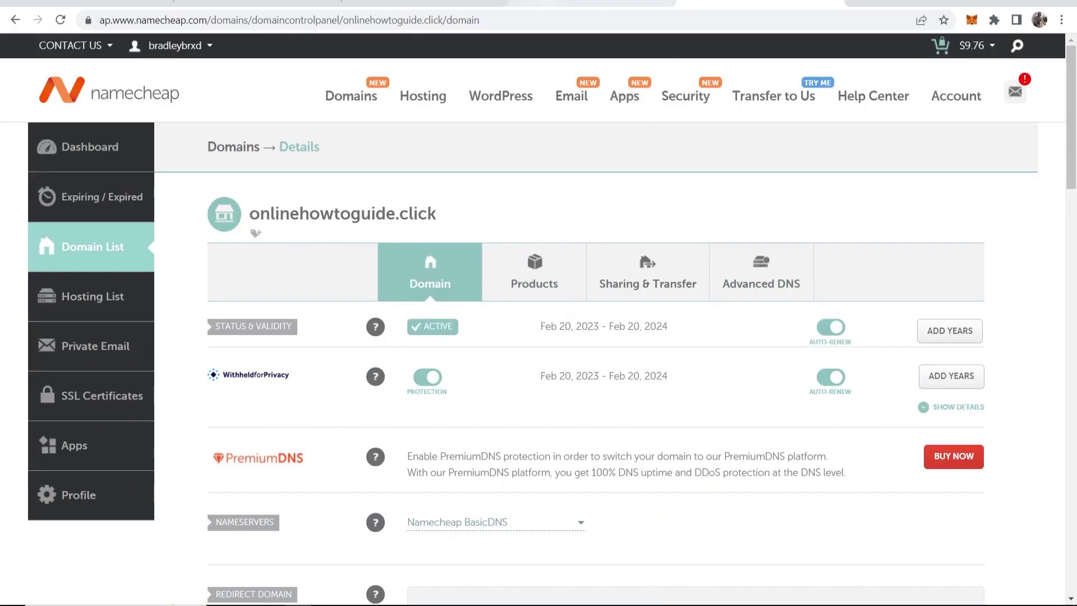
pyautogui.click(561, 4)
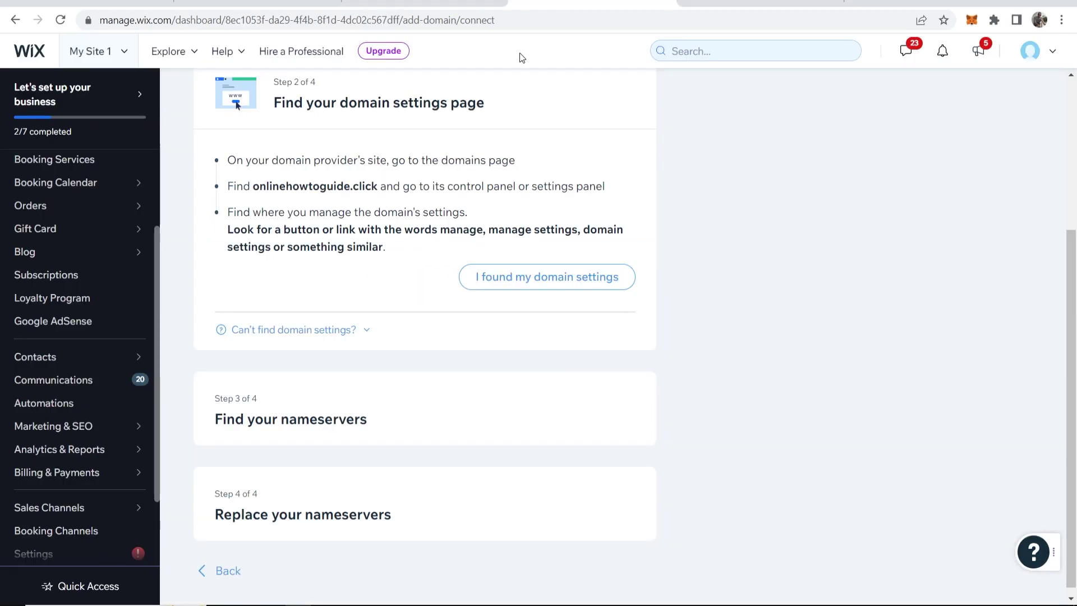
pyautogui.click(499, 286)
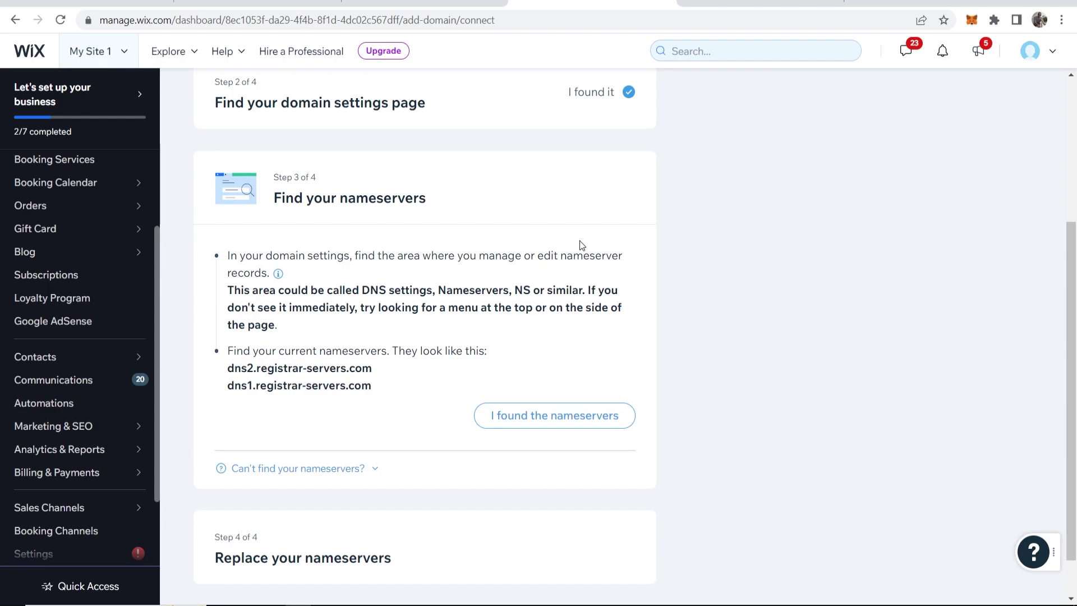
# - Re-confirm the first checklist steps and review the current registrar-servers.com nameservers
pyautogui.hotkey('ctrl', 'Tab')
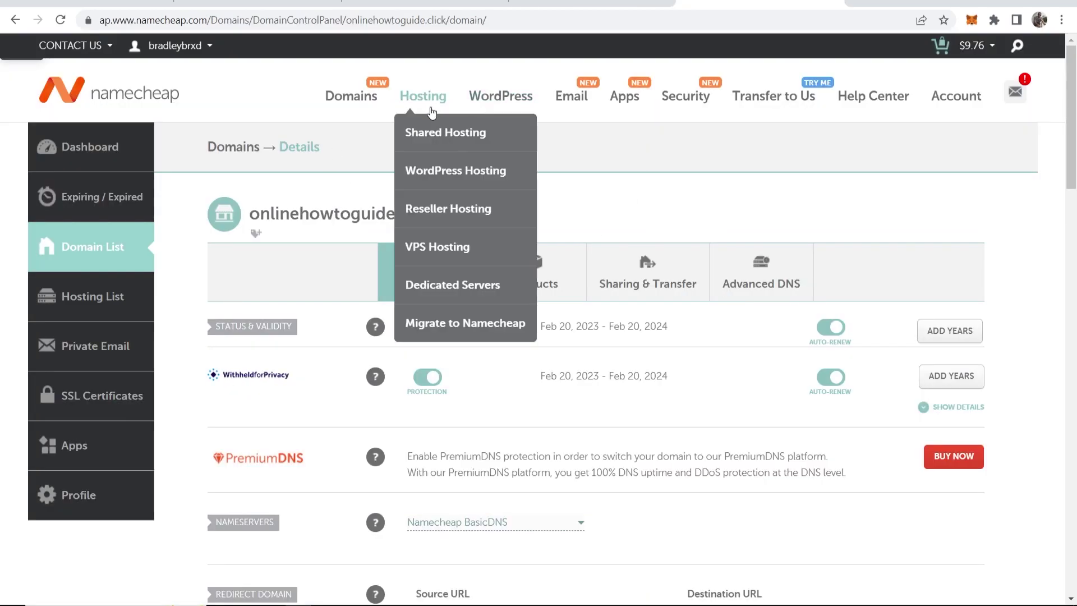
pyautogui.scroll(-5, 613, 180)
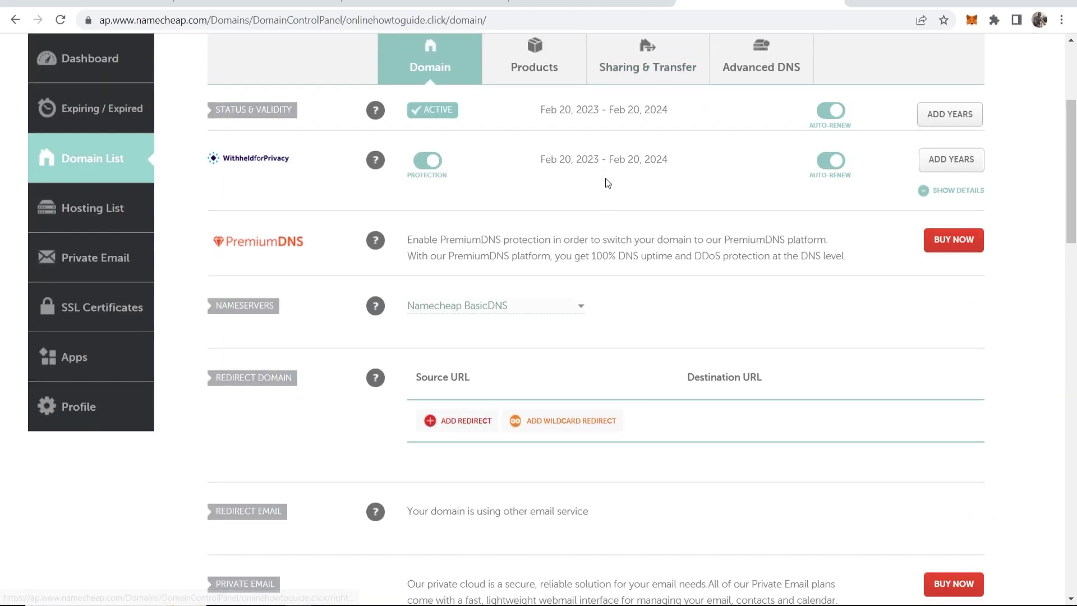
pyautogui.click(589, 4)
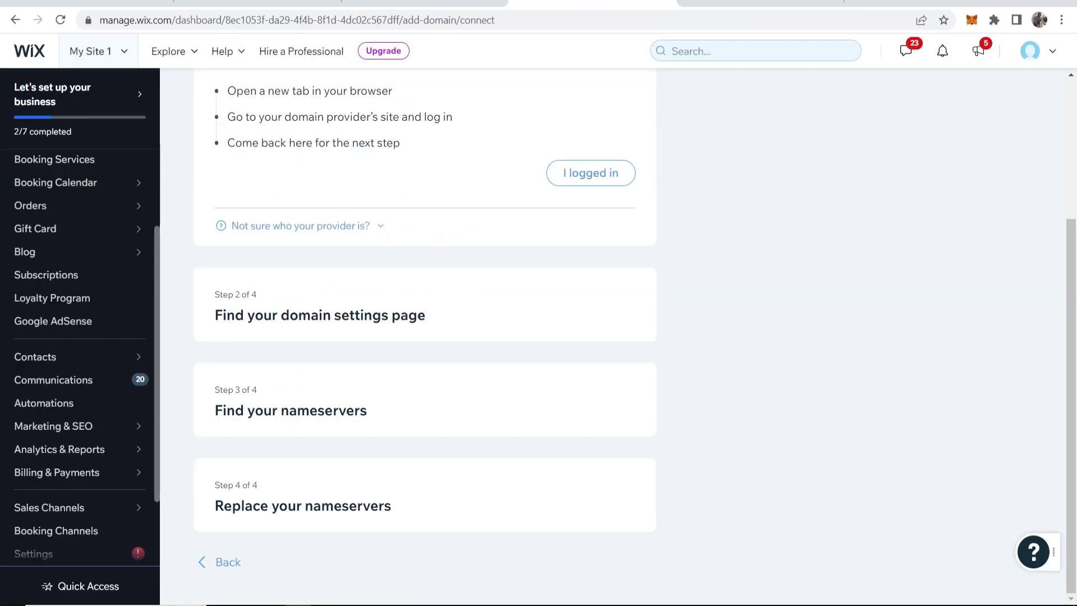
pyautogui.click(445, 298)
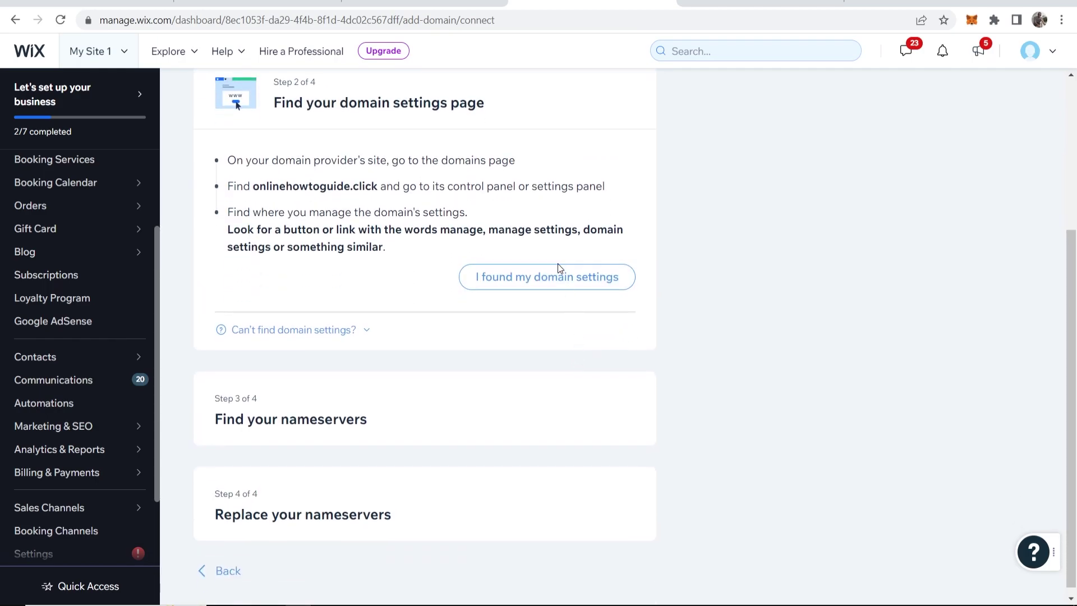
pyautogui.click(558, 272)
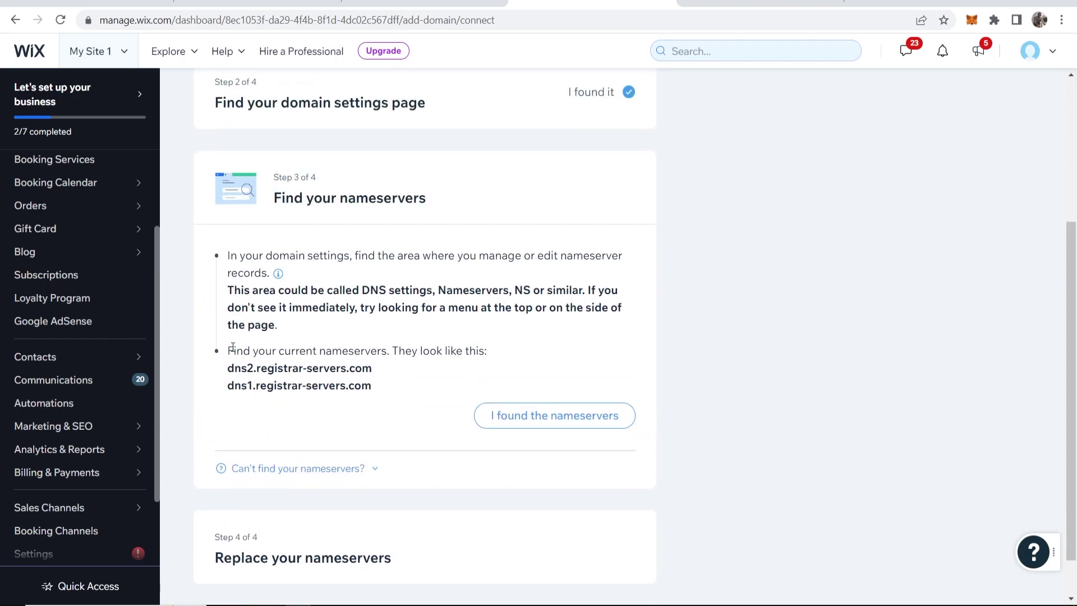
pyautogui.moveTo(232, 347); pyautogui.dragTo(516, 346)
pyautogui.click(300, 374)
pyautogui.moveTo(375, 371); pyautogui.dragTo(221, 377)
pyautogui.click(250, 381)
# - Set Namecheap nameservers to Custom DNS with ns1.wixdns.net as the first entry
pyautogui.click(524, 416)
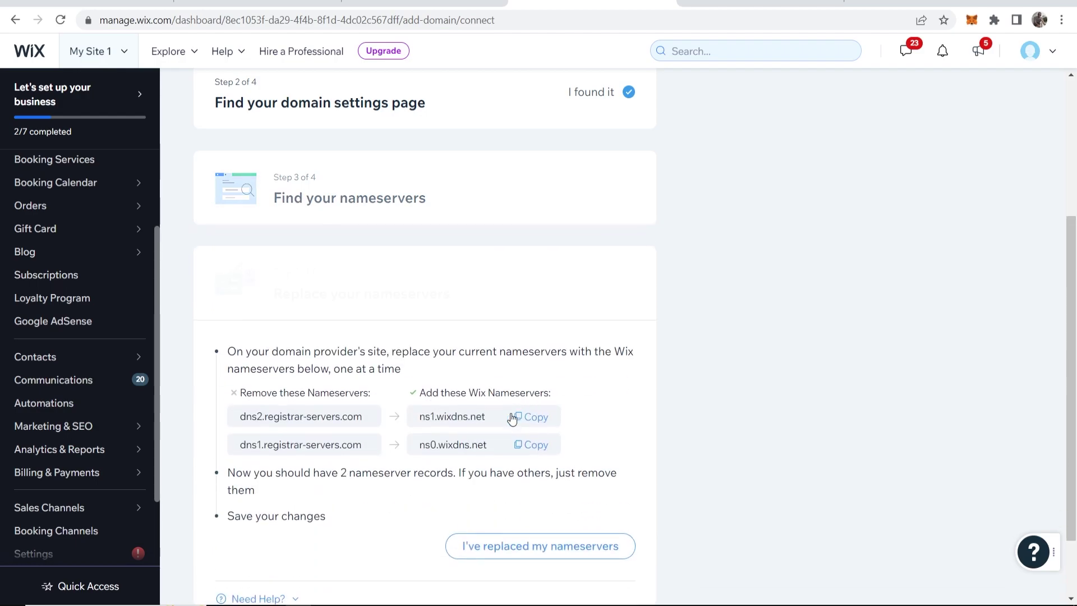
pyautogui.moveTo(239, 328); pyautogui.dragTo(365, 328)
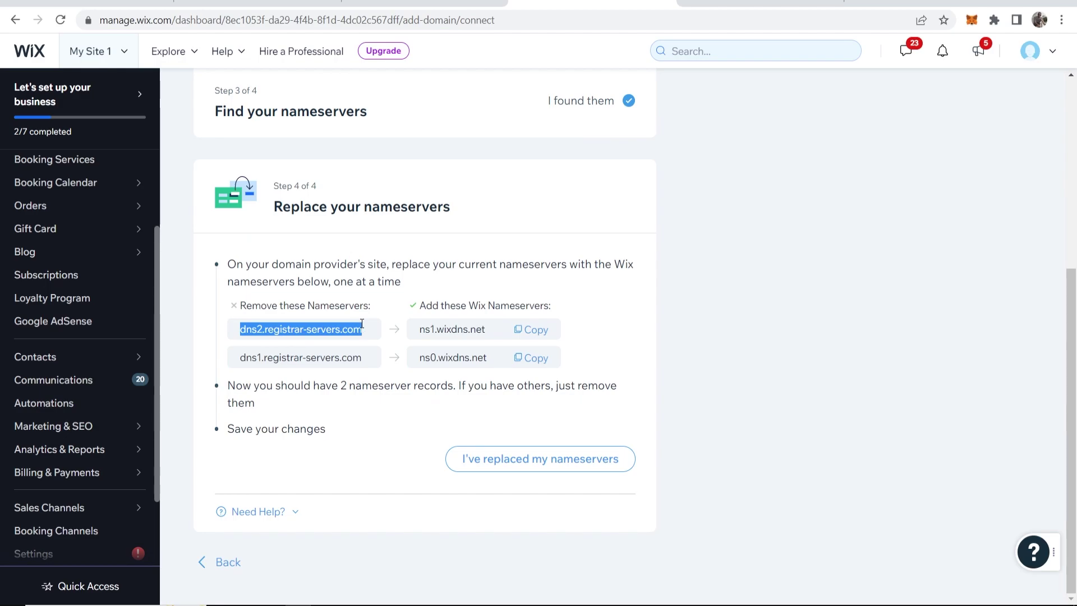
pyautogui.click(477, 342)
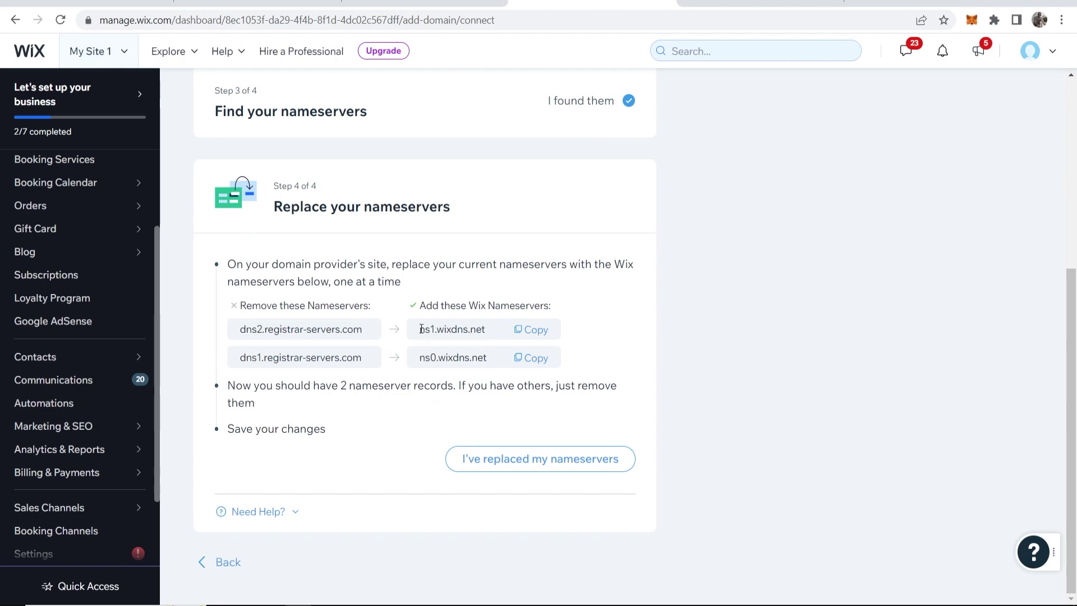
pyautogui.click(533, 329)
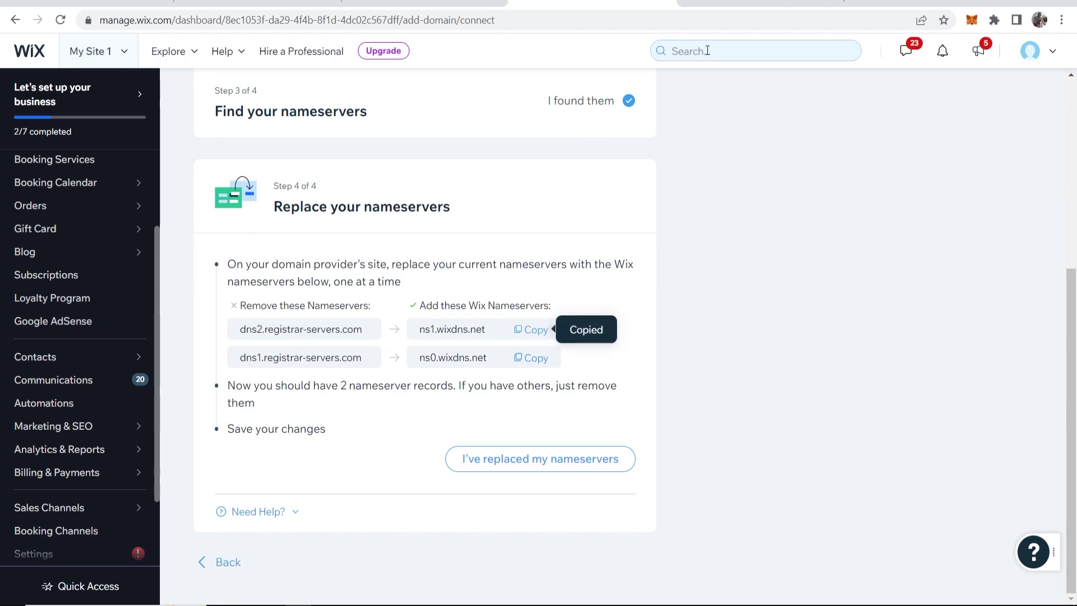
pyautogui.click(762, 4)
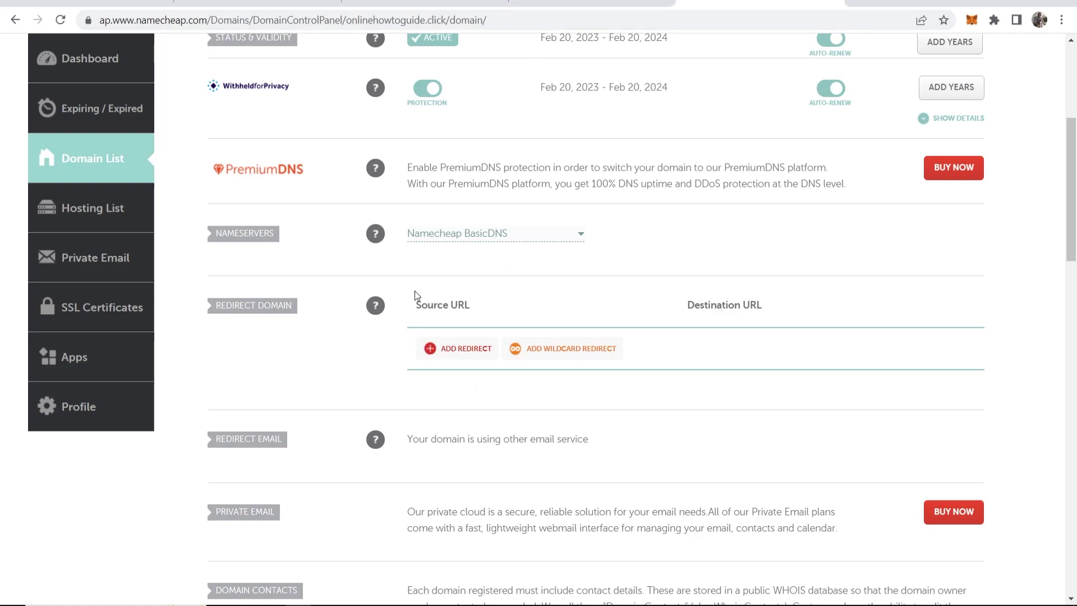
pyautogui.click(434, 238)
pyautogui.click(438, 307)
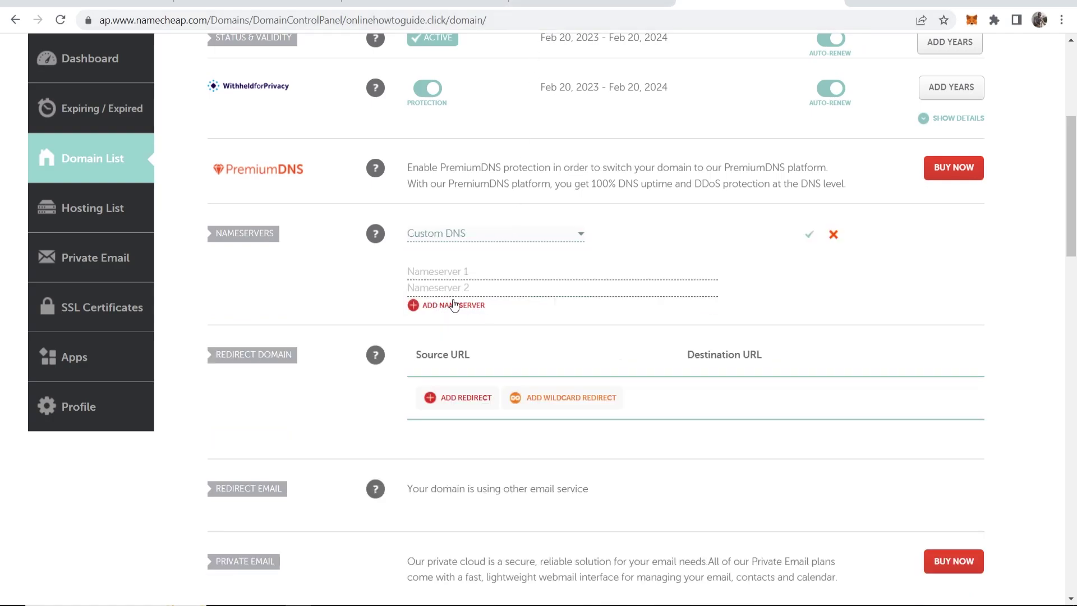
pyautogui.rightClick(451, 275)
pyautogui.click(484, 390)
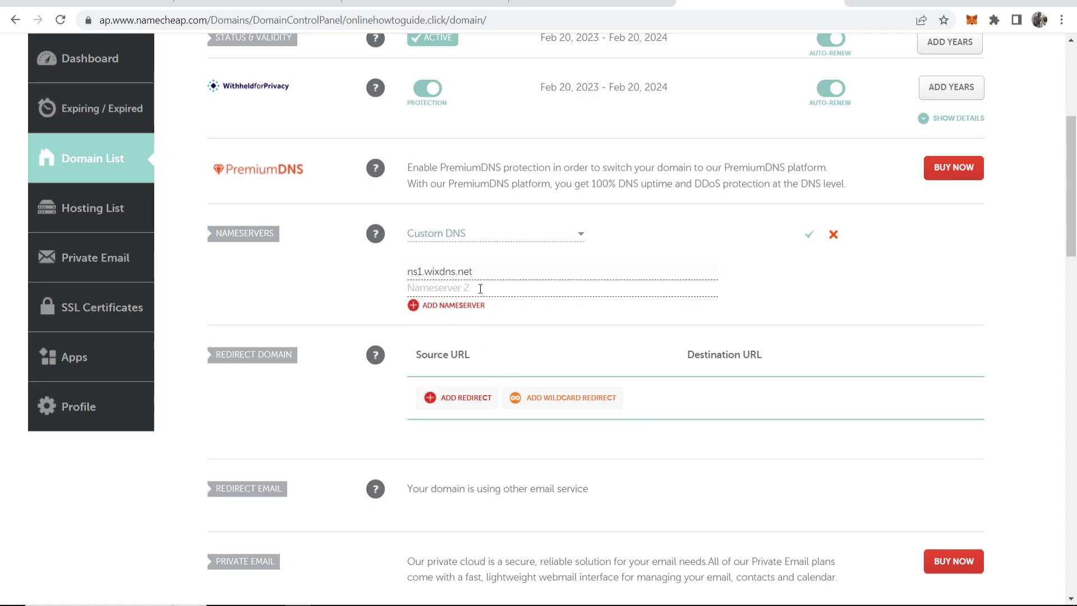
# - Add ns0.wixdns.net as the second nameserver and save the Custom DNS change
pyautogui.click(575, 2)
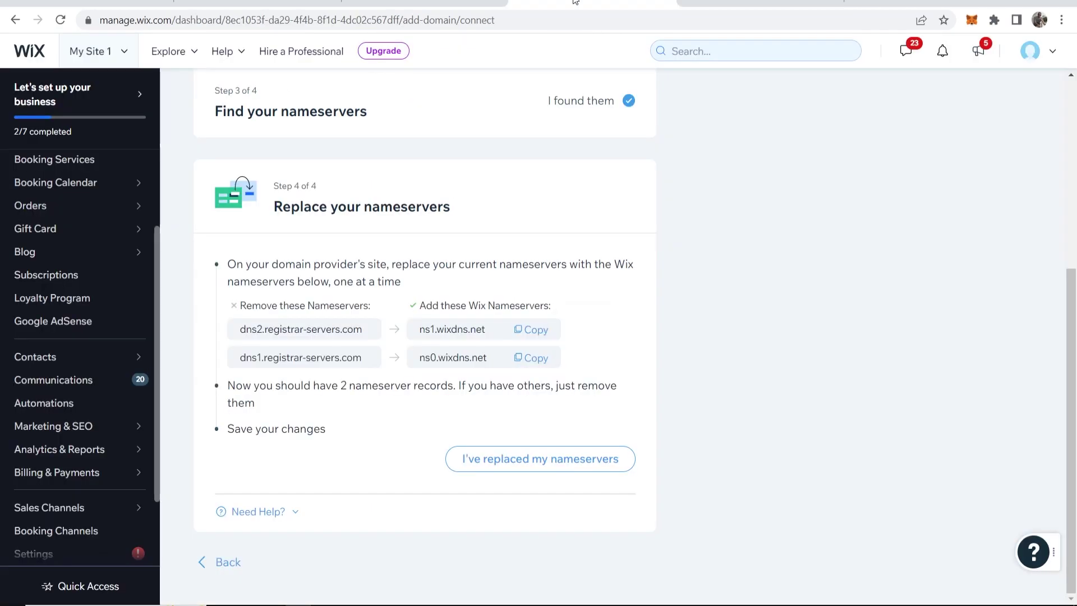
pyautogui.click(536, 359)
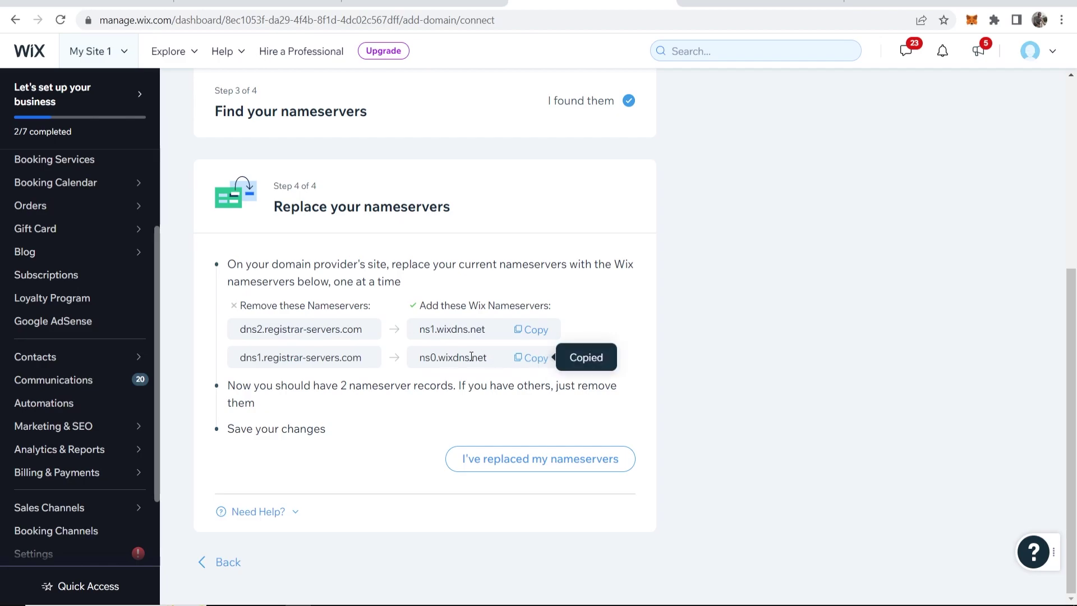
pyautogui.hotkey('ctrl', 'Tab')
pyautogui.rightClick(452, 290)
pyautogui.click(498, 408)
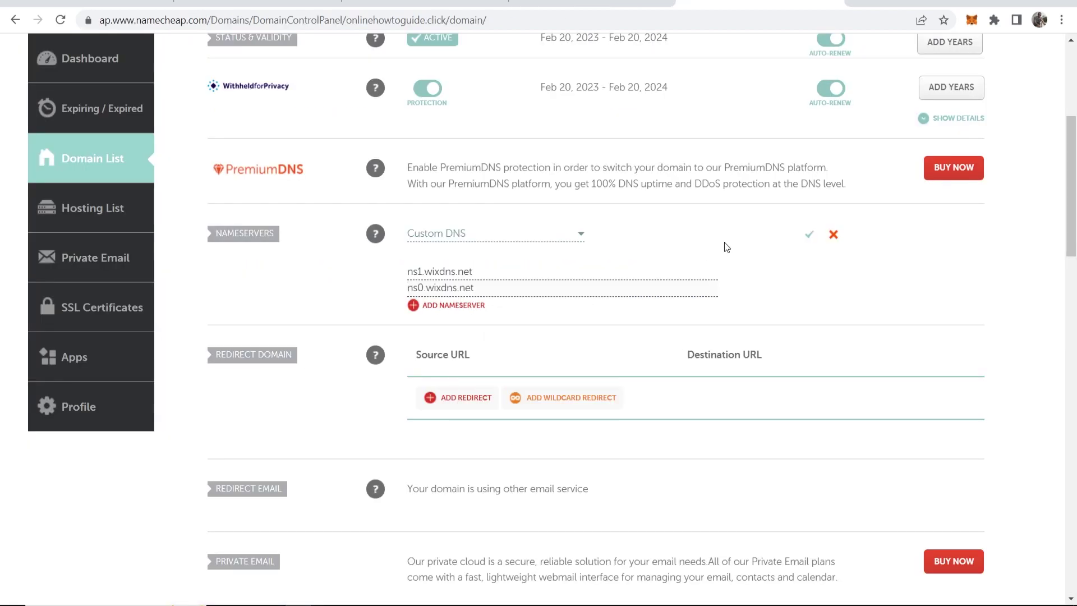
pyautogui.click(811, 235)
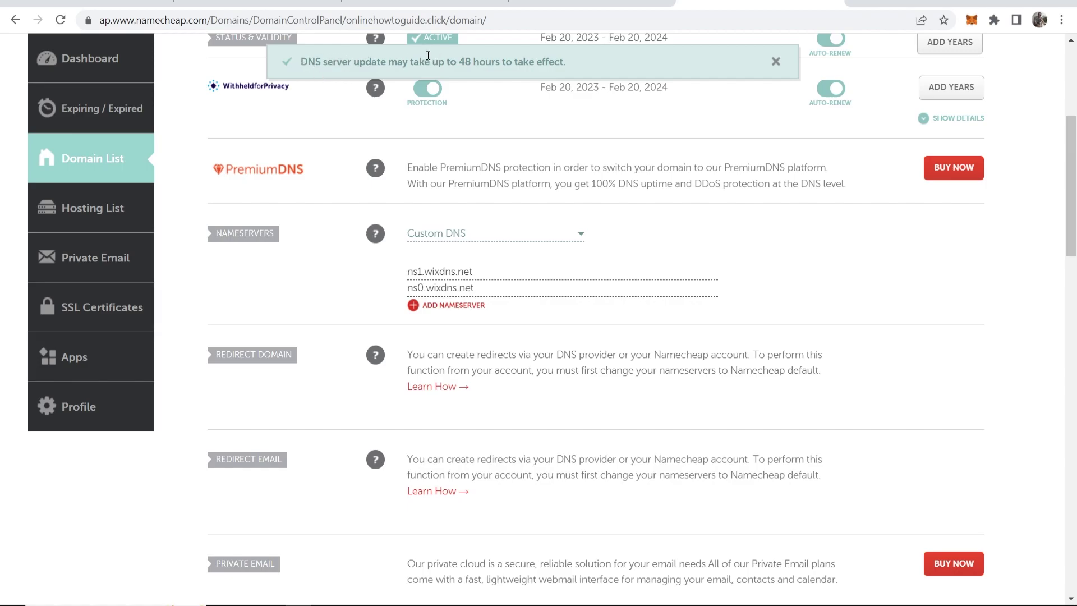
pyautogui.moveTo(456, 61); pyautogui.dragTo(565, 62)
pyautogui.click(582, 64)
pyautogui.click(776, 61)
pyautogui.hotkey('ctrl', 'shift', 'Tab')
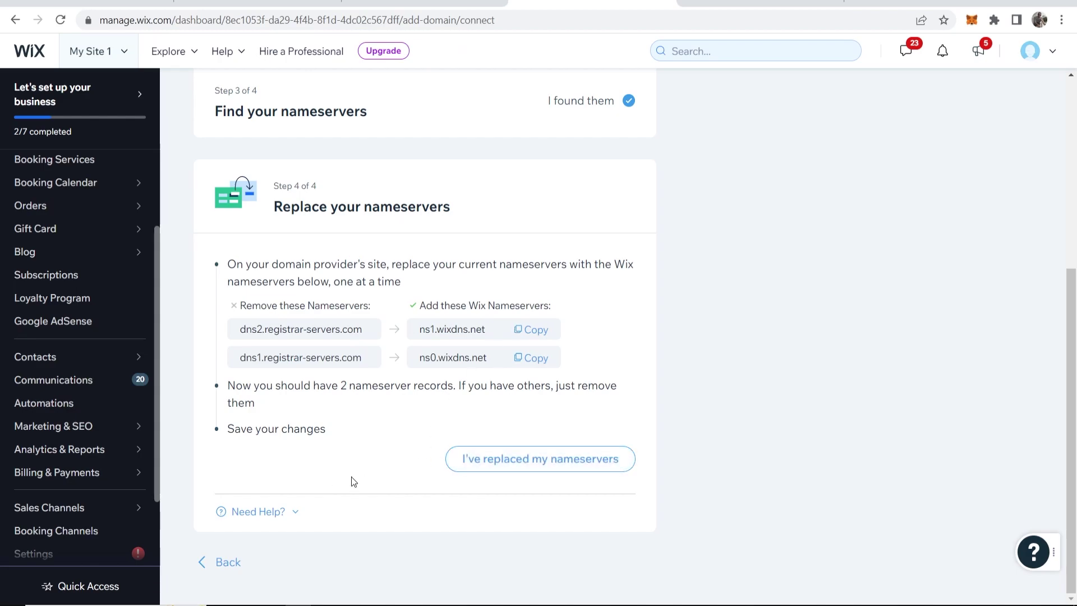
# - Confirm the nameservers were replaced and open the Domains page to track connection status
pyautogui.click(523, 461)
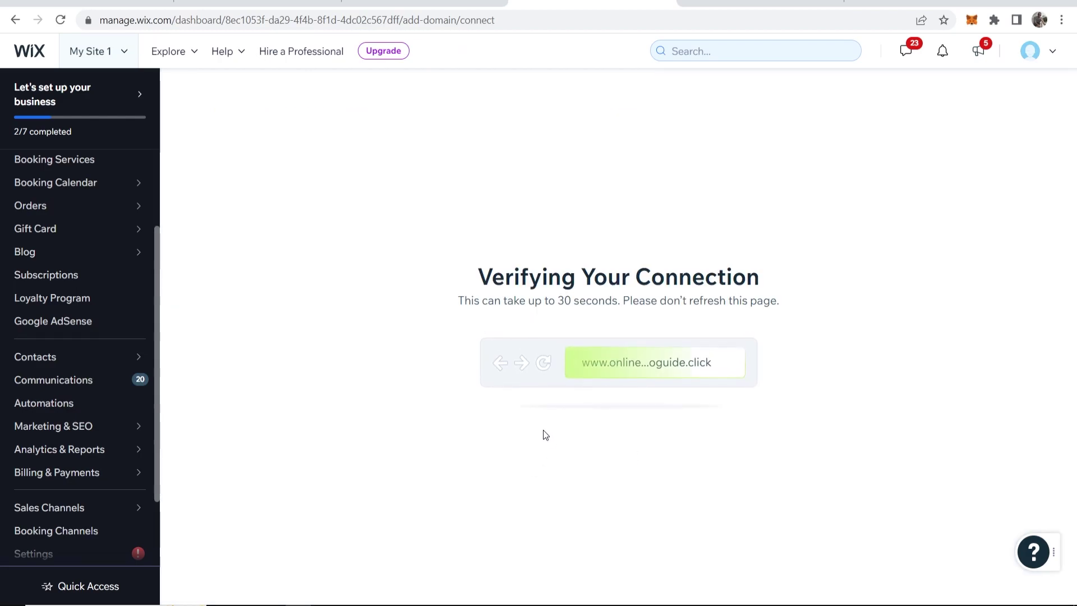
pyautogui.moveTo(493, 276); pyautogui.dragTo(801, 275)
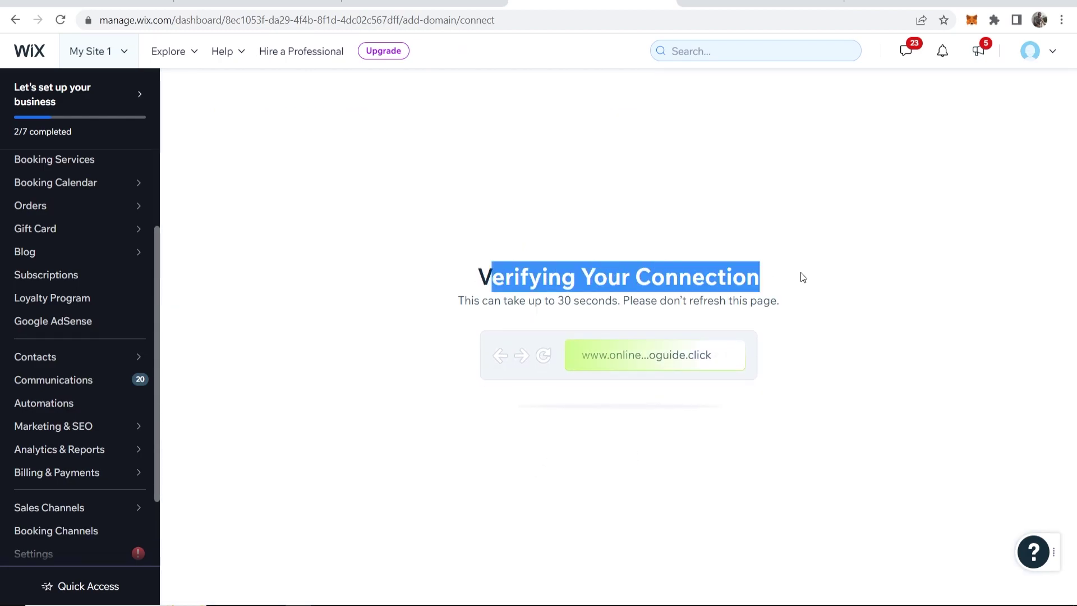
pyautogui.click(829, 356)
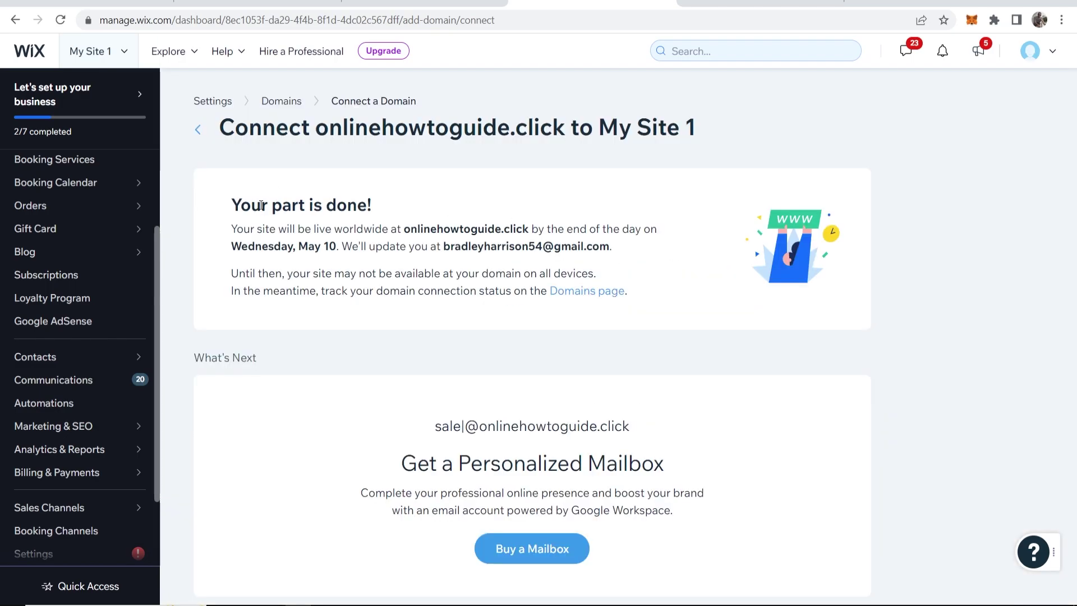
pyautogui.moveTo(231, 205); pyautogui.dragTo(446, 196)
pyautogui.click(444, 195)
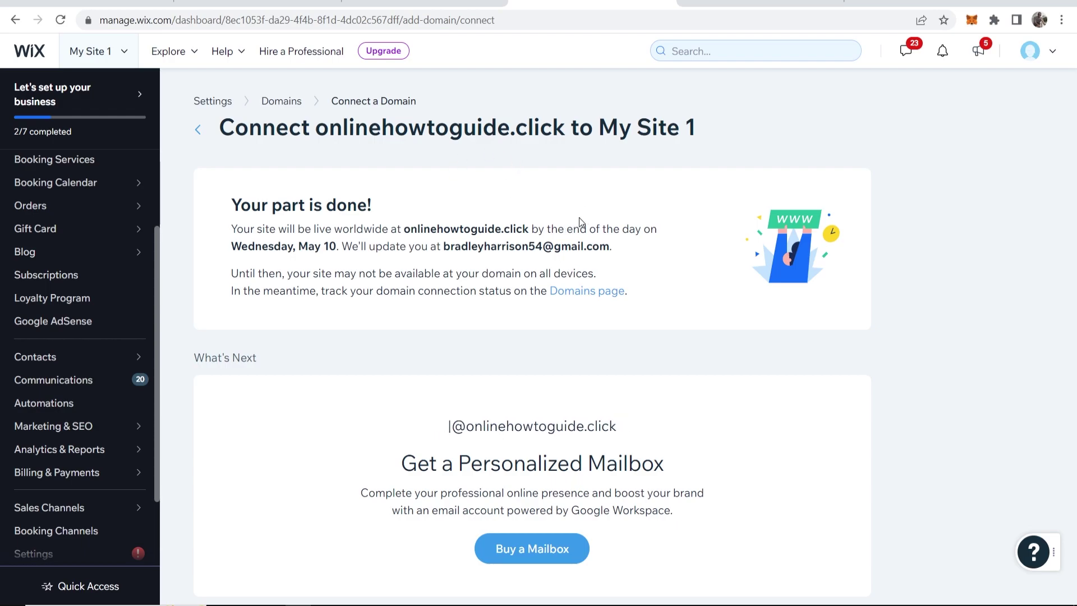
pyautogui.click(552, 298)
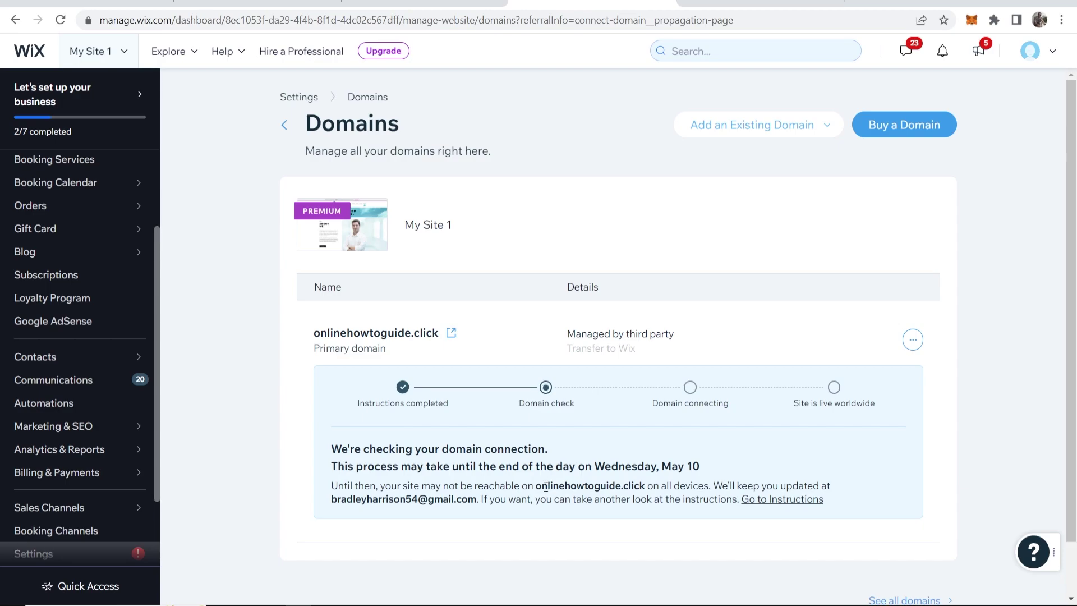
# - Load onlinehowtoguide.click in a new tab to view the live Knowledgebase site
pyautogui.moveTo(537, 485); pyautogui.dragTo(645, 486)
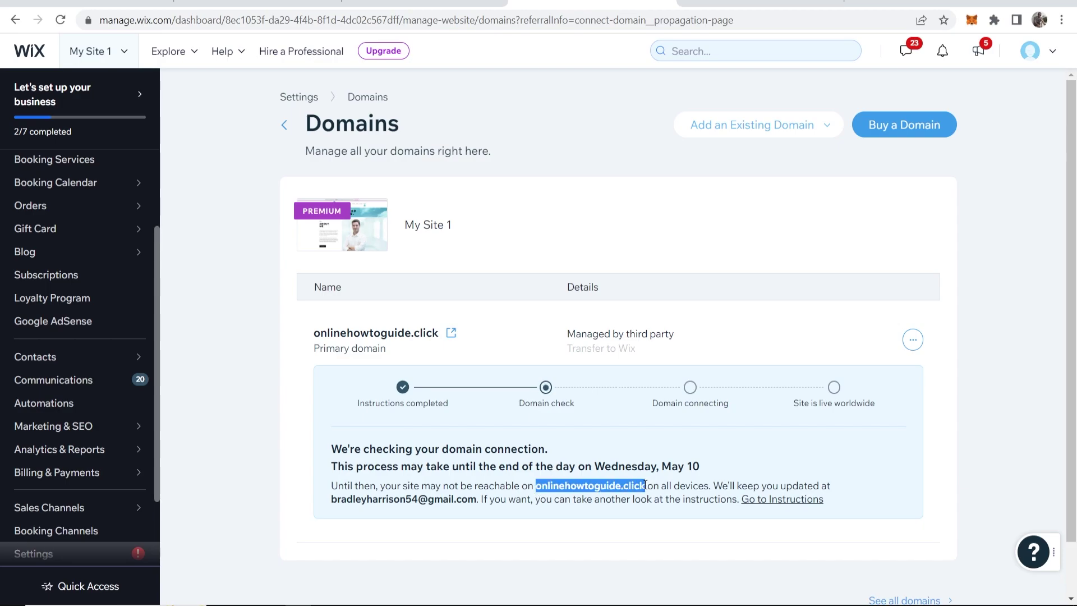
pyautogui.rightClick(645, 485)
pyautogui.click(650, 496)
pyautogui.hotkey('ctrl', 't')
pyautogui.rightClick(445, 19)
pyautogui.click(492, 129)
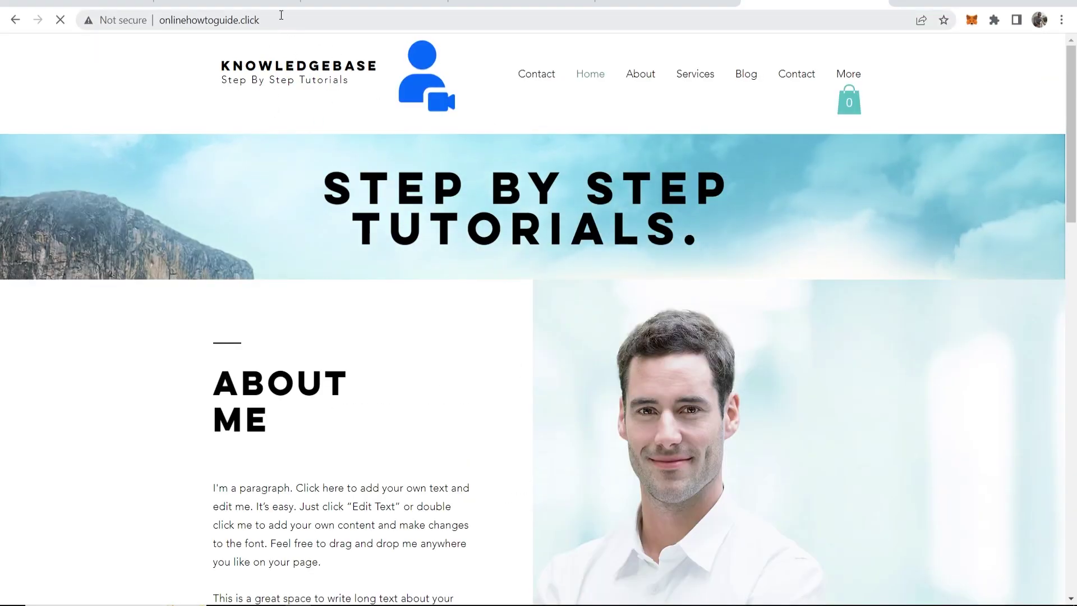
pyautogui.scroll(-2, 311, 137)
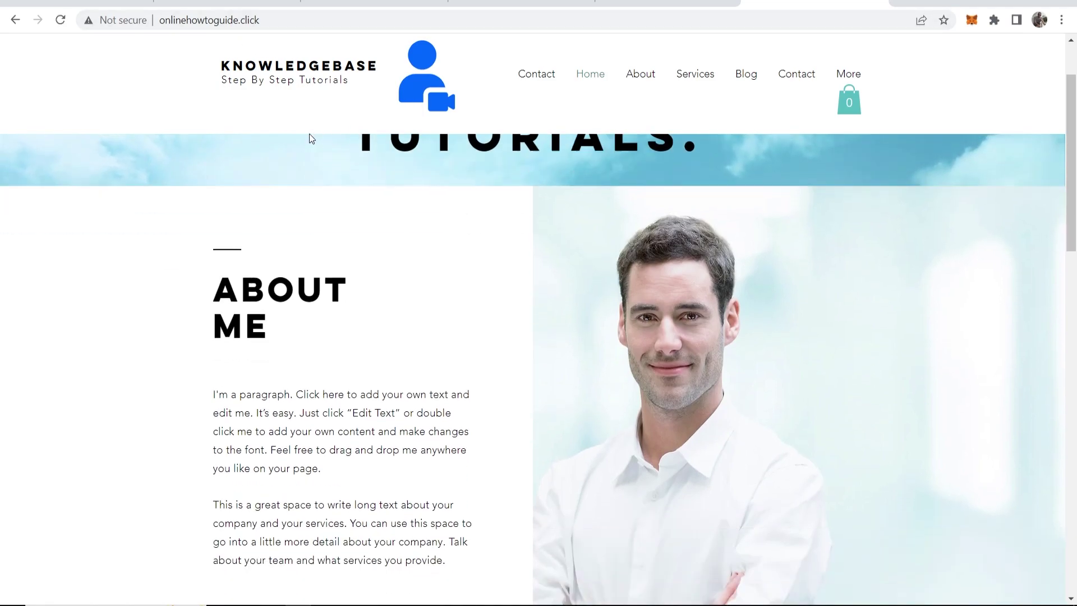